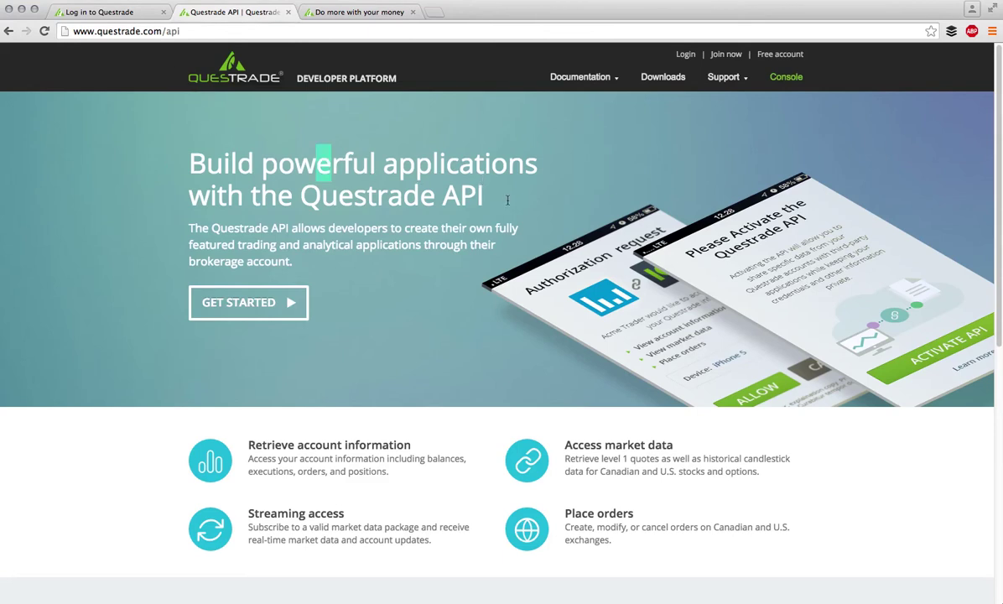
Highlight and then clear a selection in the API developer page headline
drag(316, 162, 485, 197)
click(343, 171)
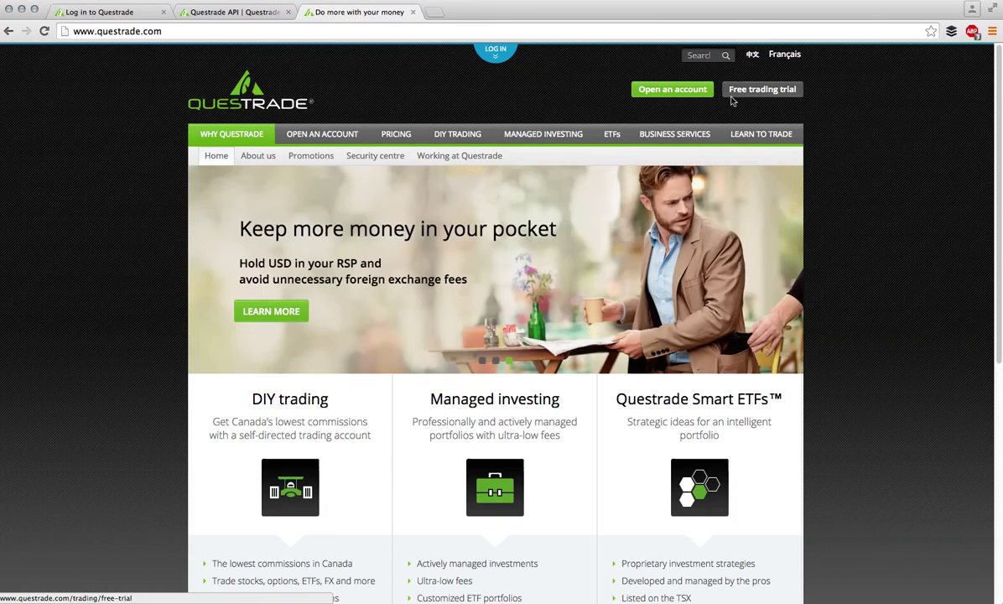
Start the Questrade login and switch to the practice account login tab
click(495, 52)
key(super+1)
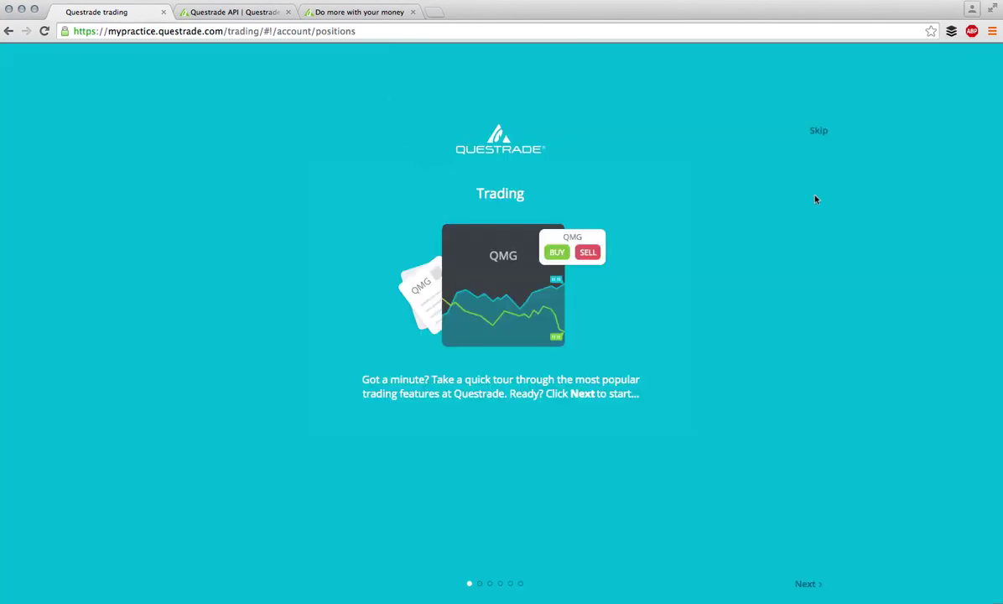
Skip the welcome tour, dismiss the practice notice, and open App hub from the user menu
click(819, 134)
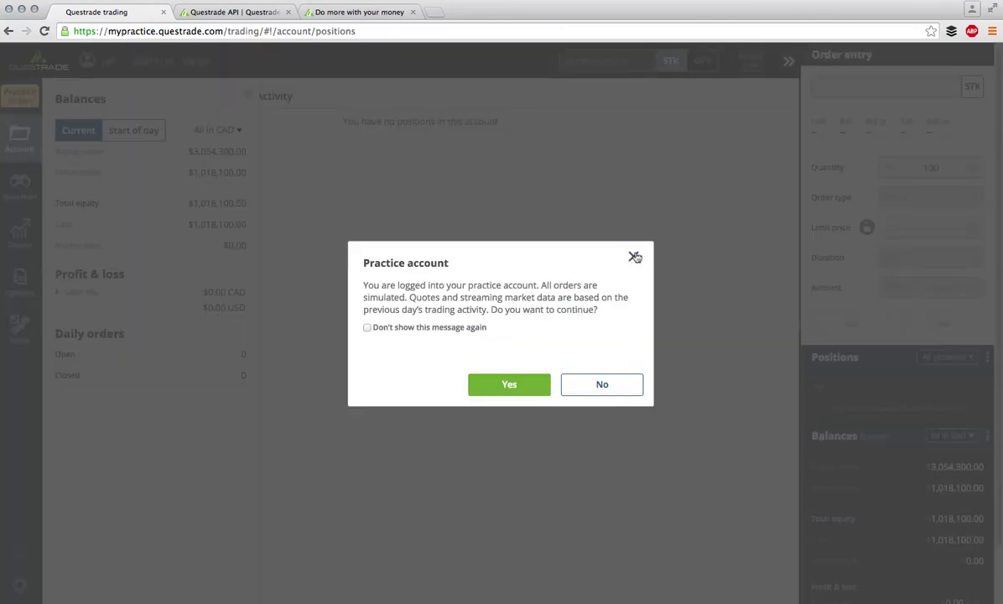
click(643, 265)
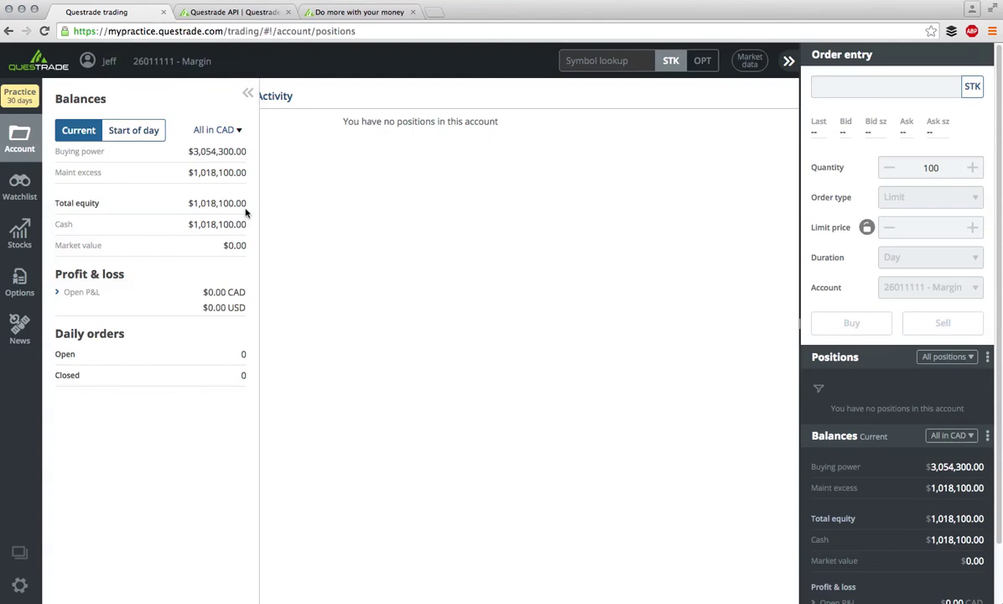
click(109, 65)
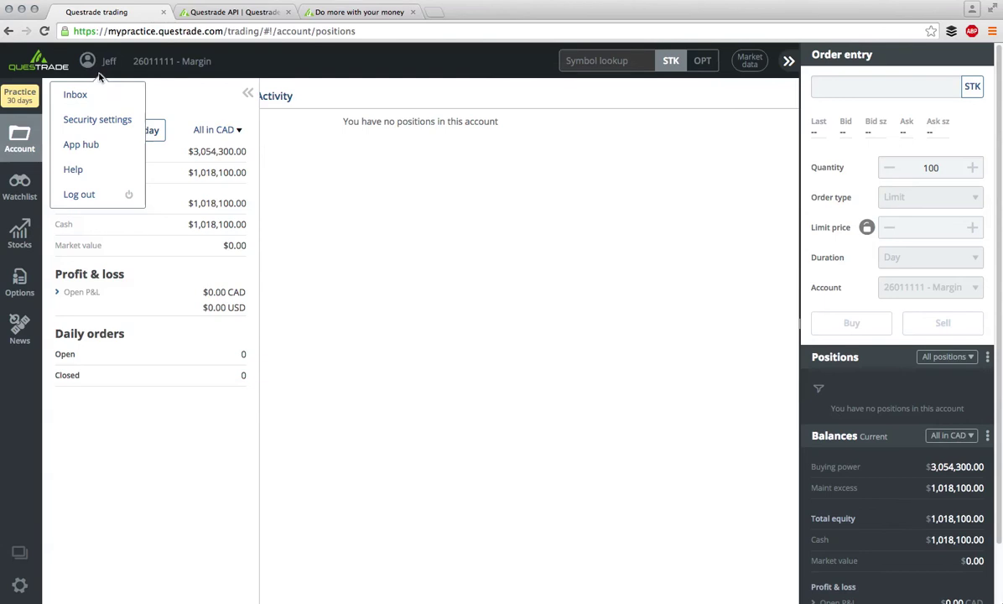
click(84, 149)
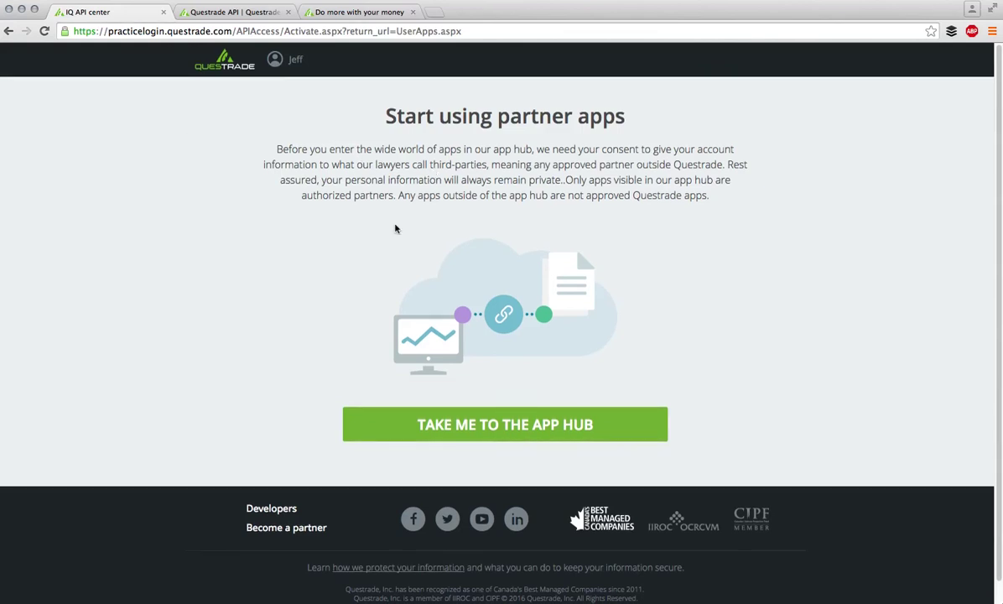
Accept the partner-apps consent with 'Take me to the App Hub'
scroll(394, 226, down, 1)
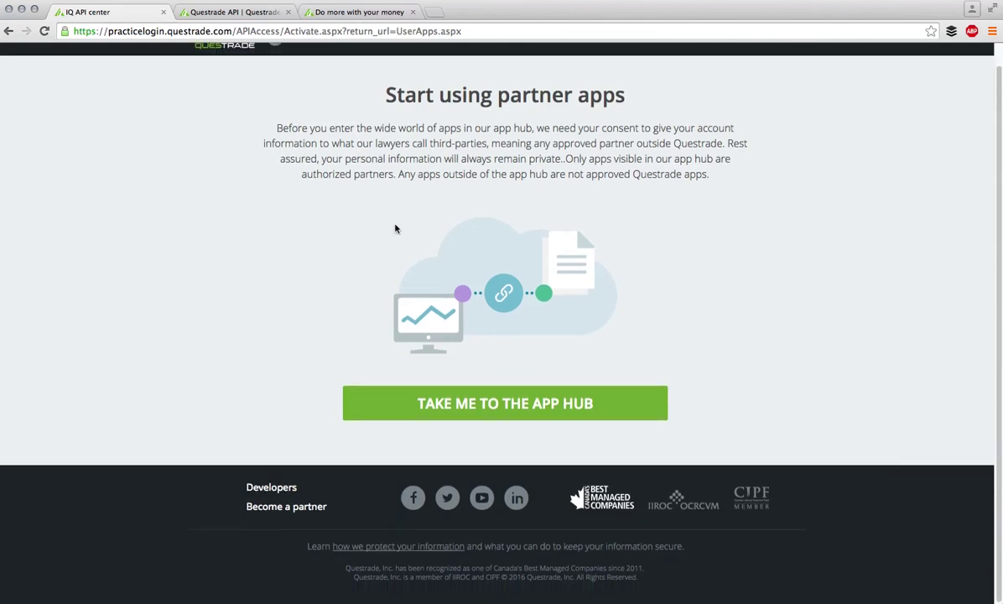
click(466, 410)
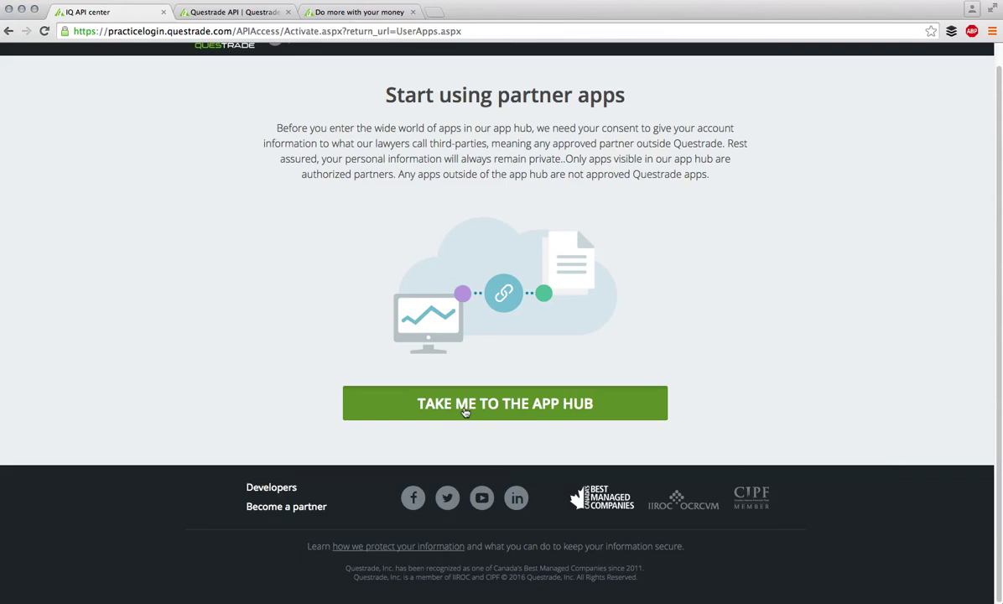
click(467, 410)
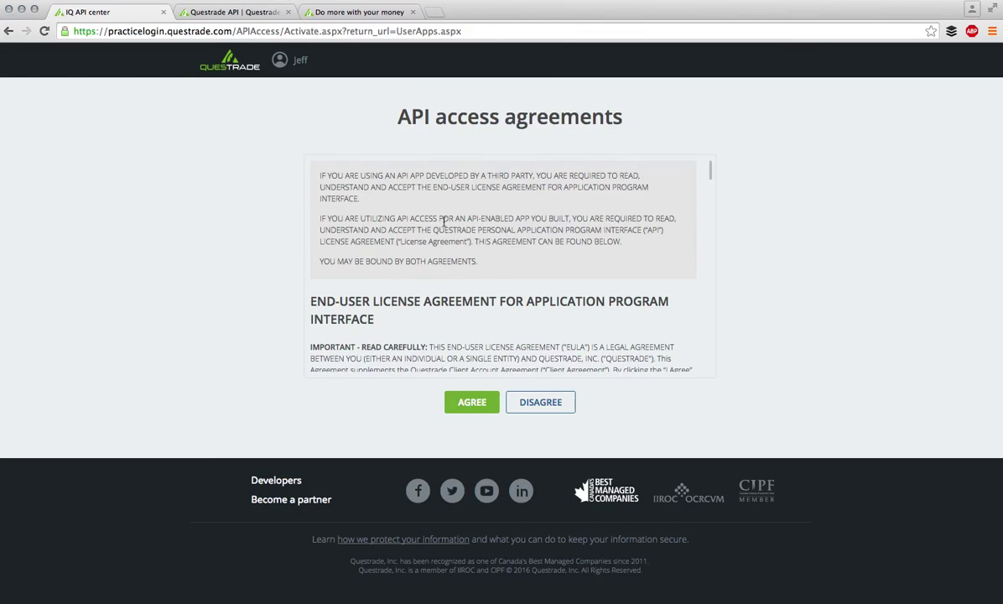
Read the API end-user license agreement to the end and agree to it
scroll(597, 249, down, 10)
scroll(513, 247, down, 5)
scroll(513, 247, down, 3)
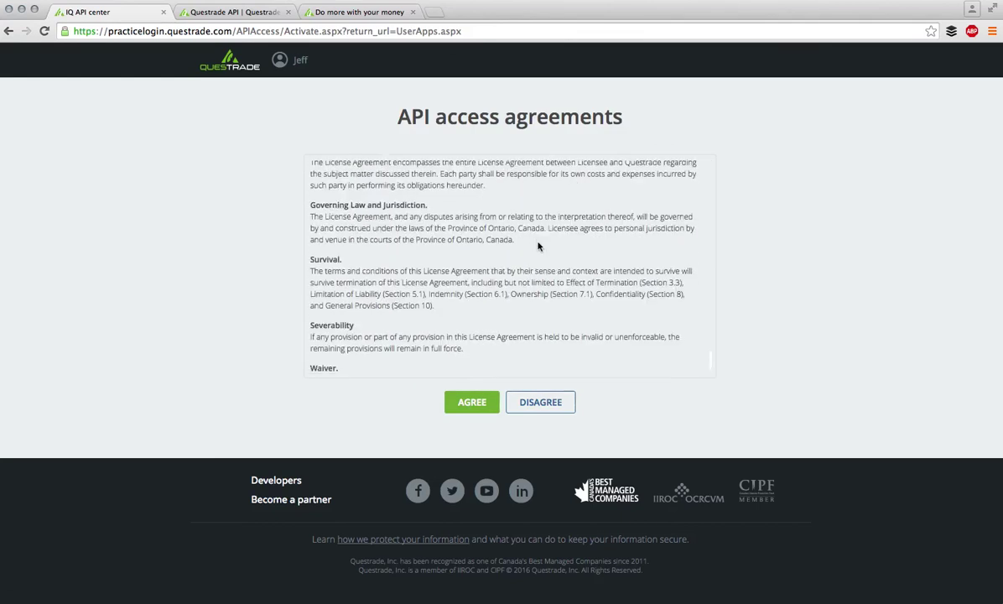
scroll(515, 250, down, 2)
scroll(522, 253, down, 2)
scroll(522, 253, down, 1)
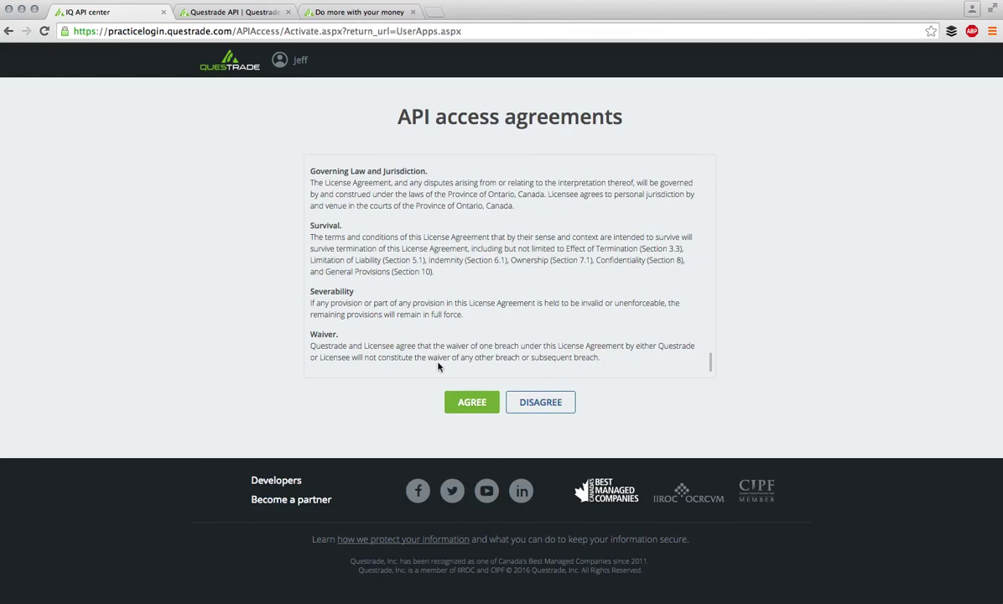
click(465, 404)
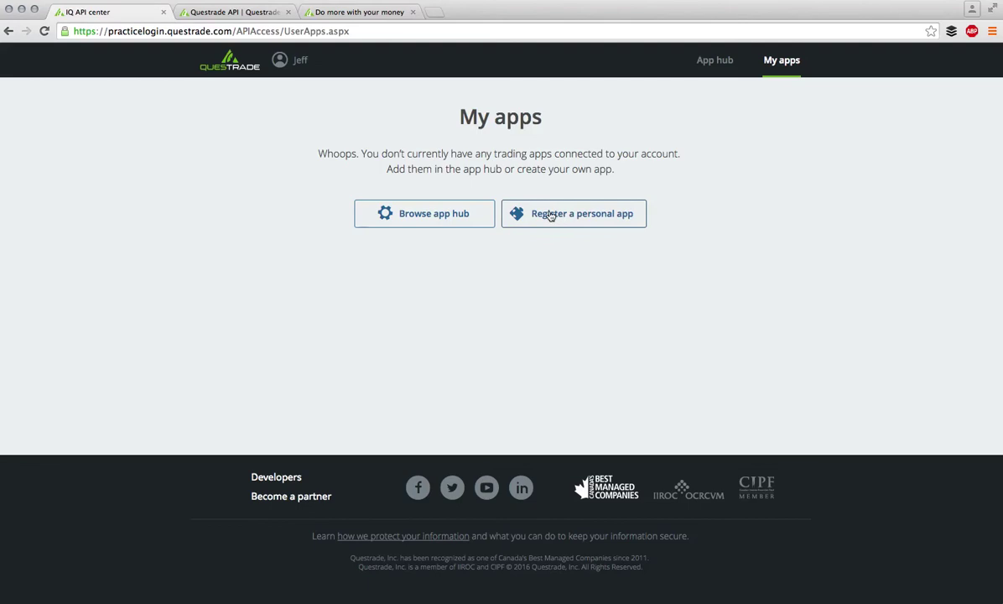
click(419, 220)
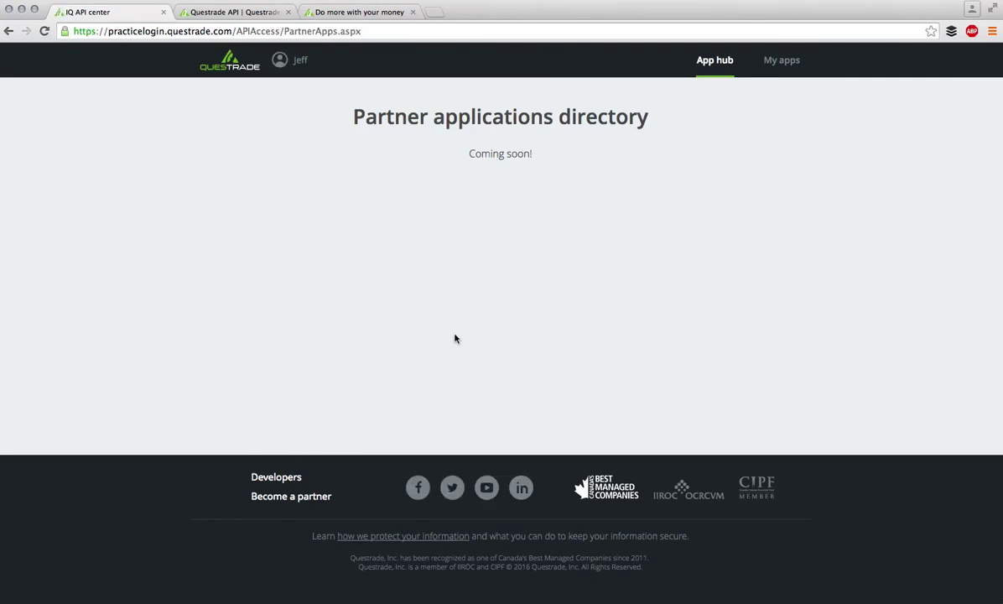
click(777, 61)
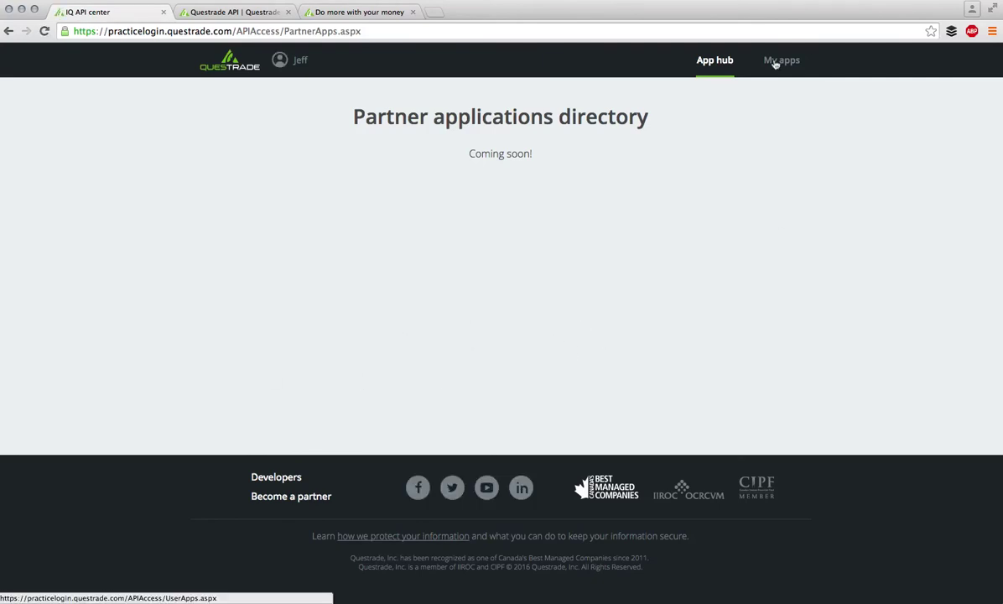